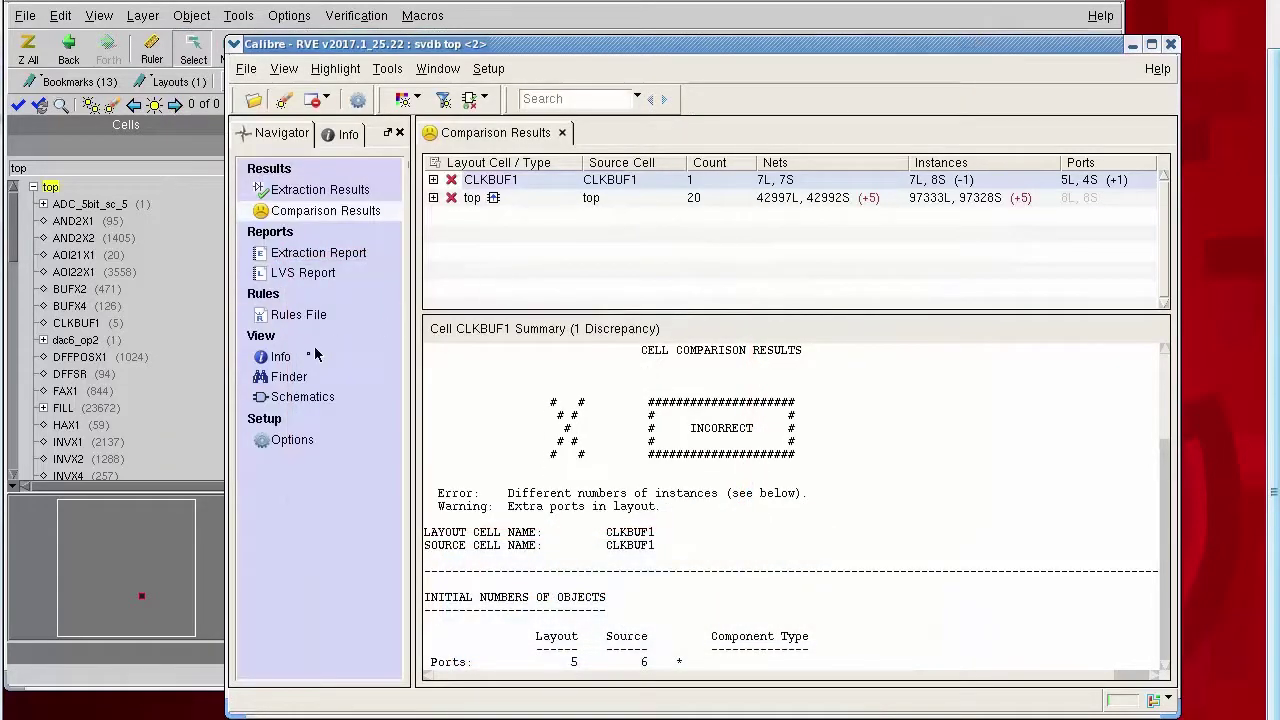
Open the extracted layout netlist top.sp, search it for "seedprom", and close the netlist window
{"action": "left_click", "coordinate": [295, 400]}
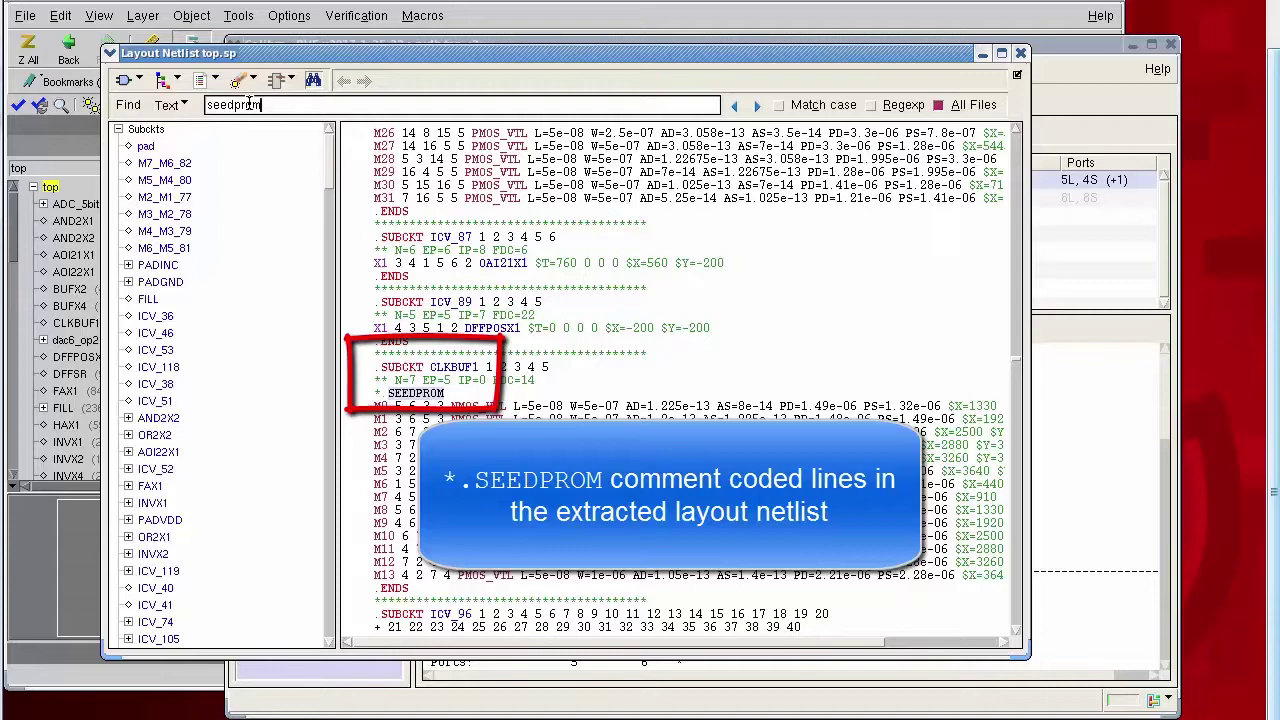
{"action": "left_click", "coordinate": [1021, 54]}
Open the LVS report and examine the "Different numbers of instances" error and the cell summary
{"action": "left_click", "coordinate": [312, 274]}
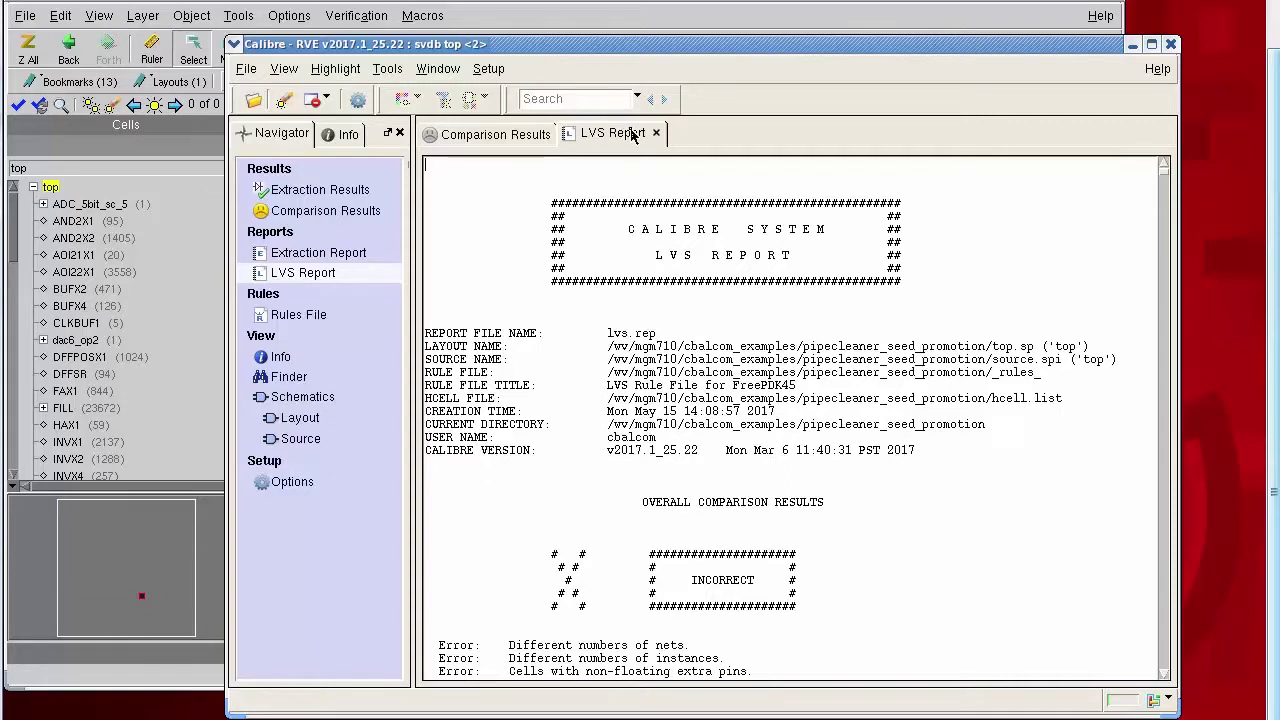
{"action": "left_click_drag", "start_coordinate": [722, 660], "coordinate": [508, 663]}
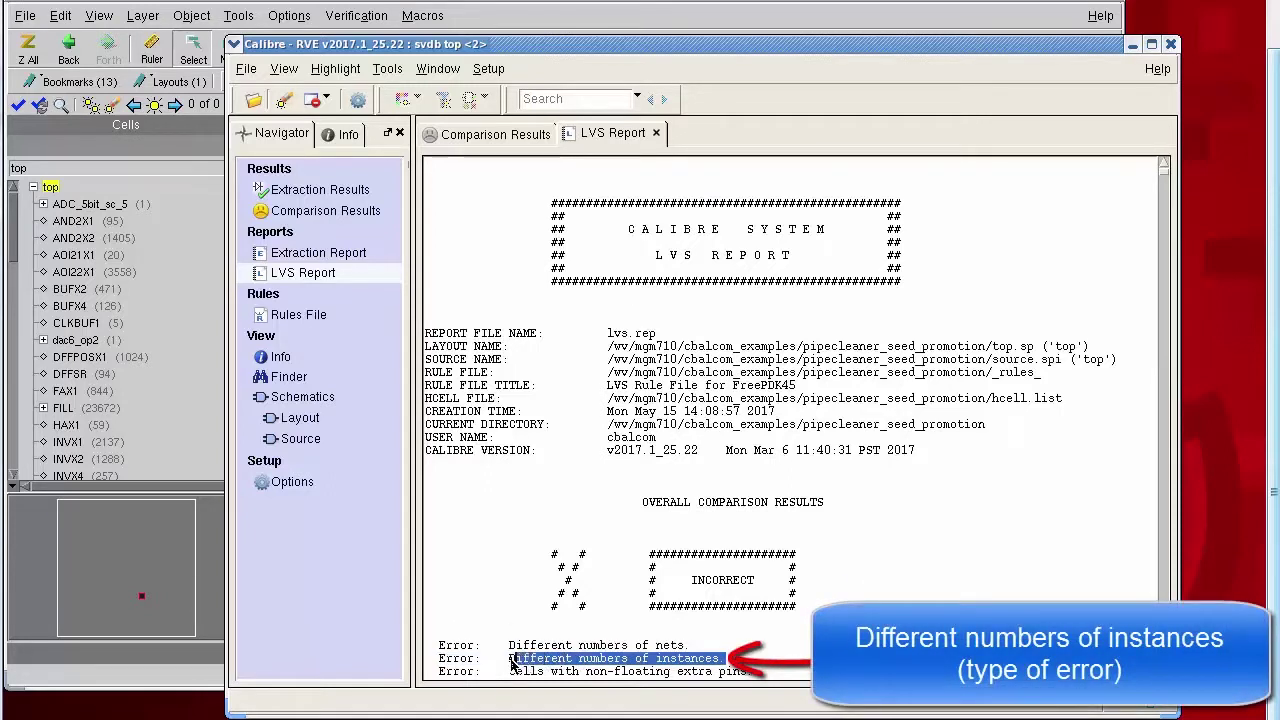
{"action": "left_click", "coordinate": [451, 596]}
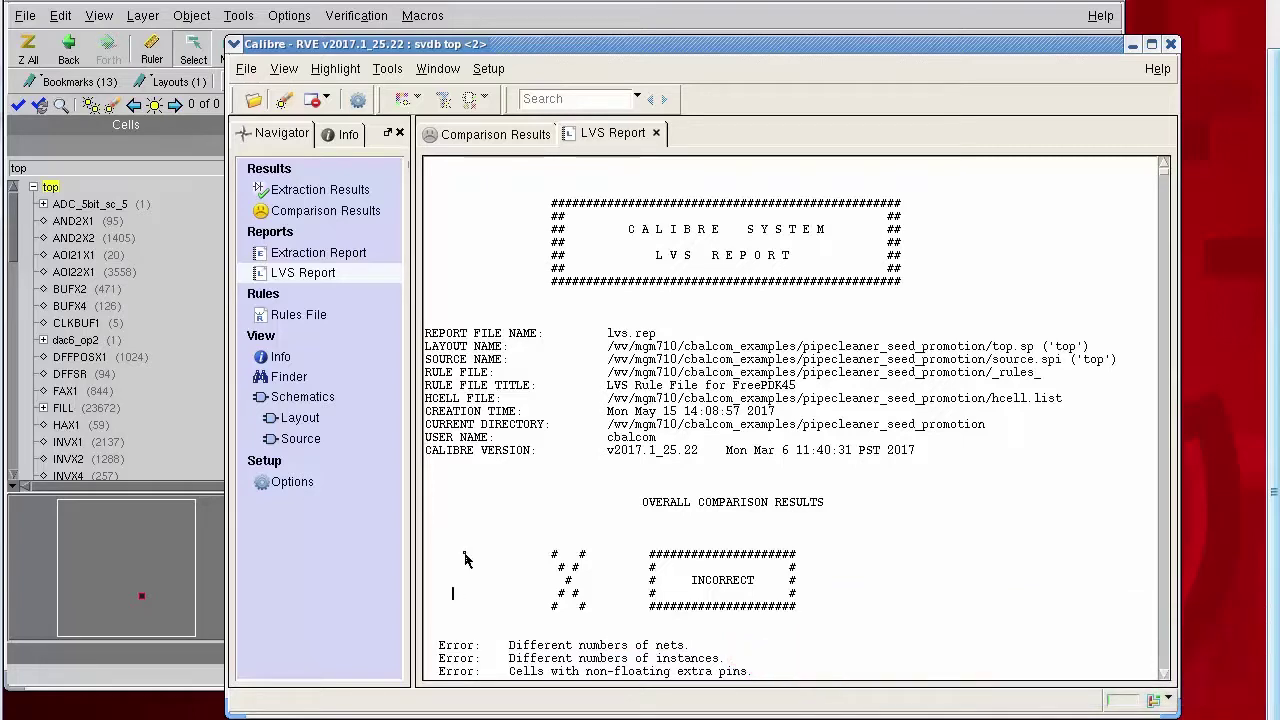
{"action": "left_click", "coordinate": [1165, 638]}
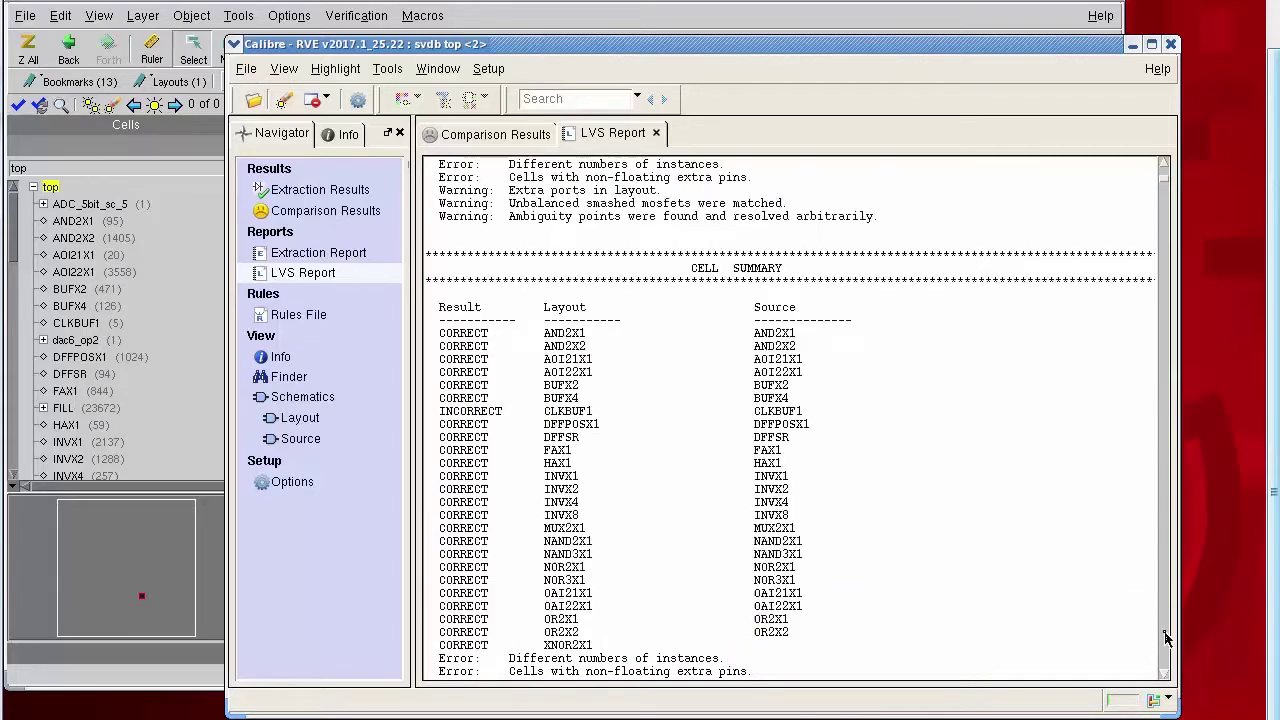
Search the LVS report for "inco" and advance through the matches to the top entry in the cell summary
{"action": "left_click", "coordinate": [549, 101]}
{"action": "type", "text": "inco"}
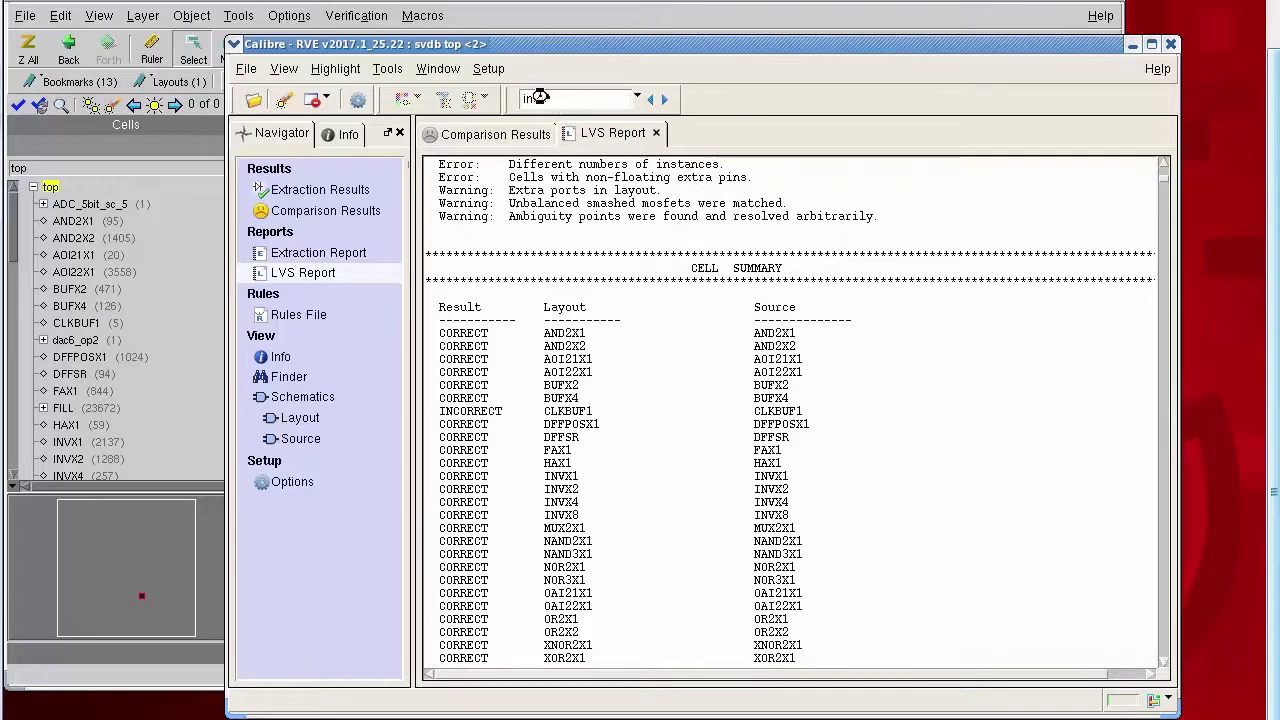
{"action": "key", "text": "Return"}
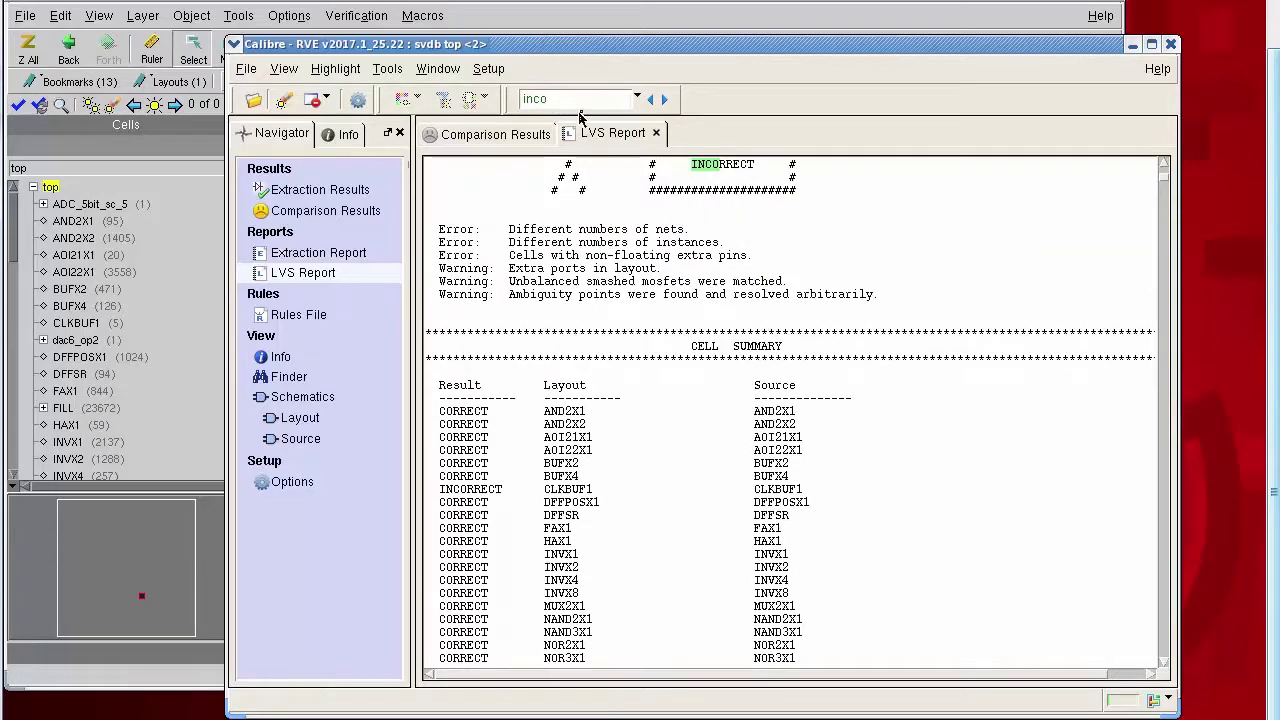
{"action": "left_click", "coordinate": [665, 100]}
{"action": "left_click", "coordinate": [665, 100]}
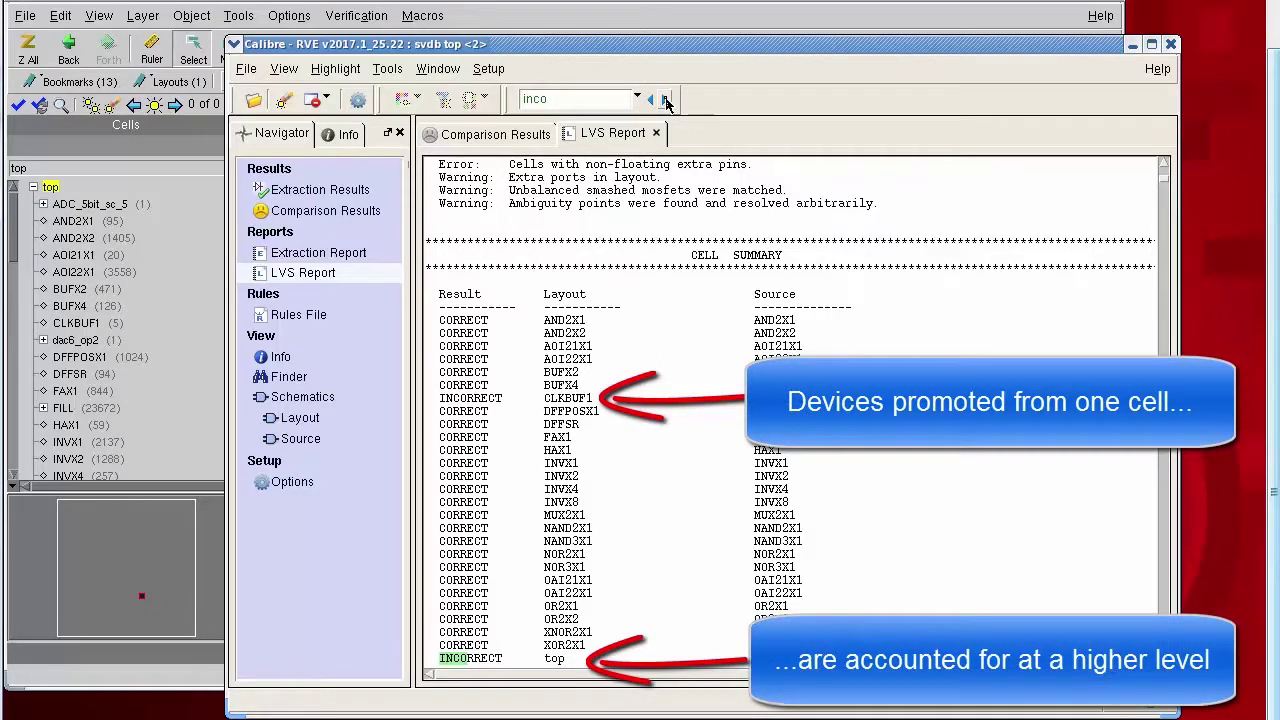
Advance to the CLKBUF1 cell comparison results and examine its instance numbers after transformation and its incorrect instances
{"action": "left_click", "coordinate": [665, 100]}
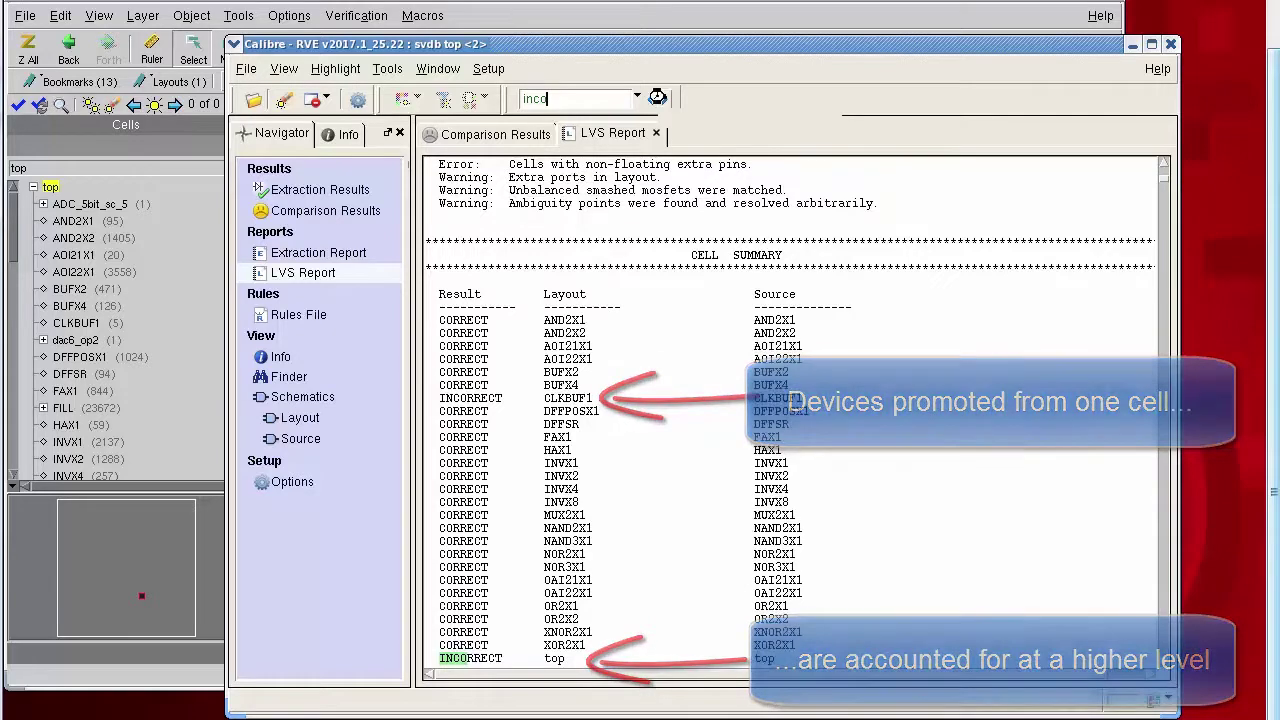
{"action": "left_click", "coordinate": [665, 100]}
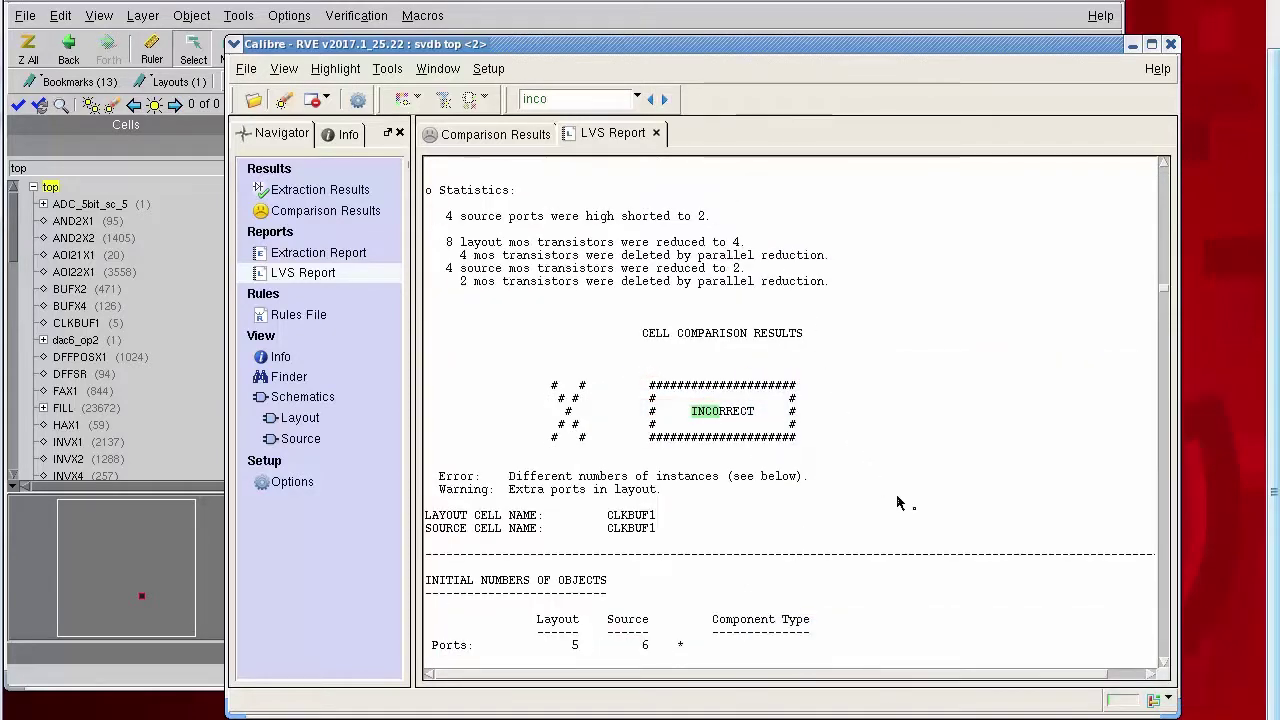
{"action": "left_click", "coordinate": [1163, 648]}
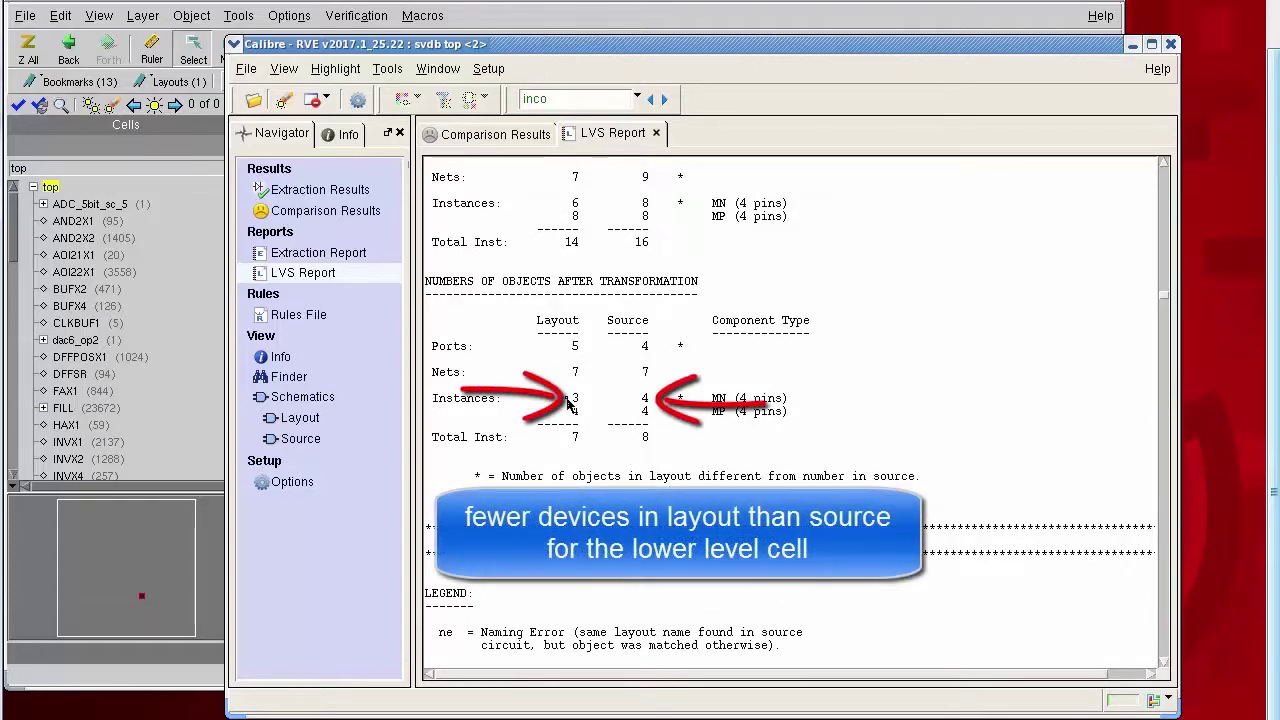
{"action": "left_click_drag", "start_coordinate": [566, 400], "coordinate": [661, 414]}
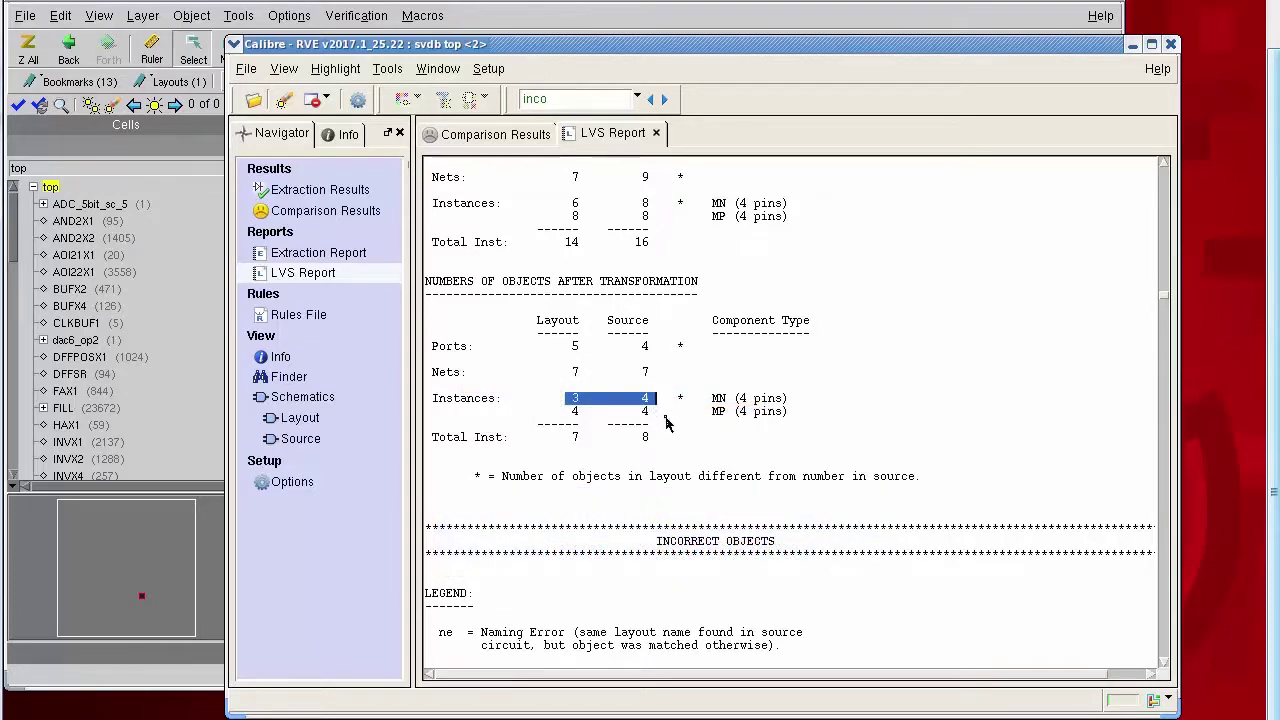
{"action": "left_click", "coordinate": [665, 418]}
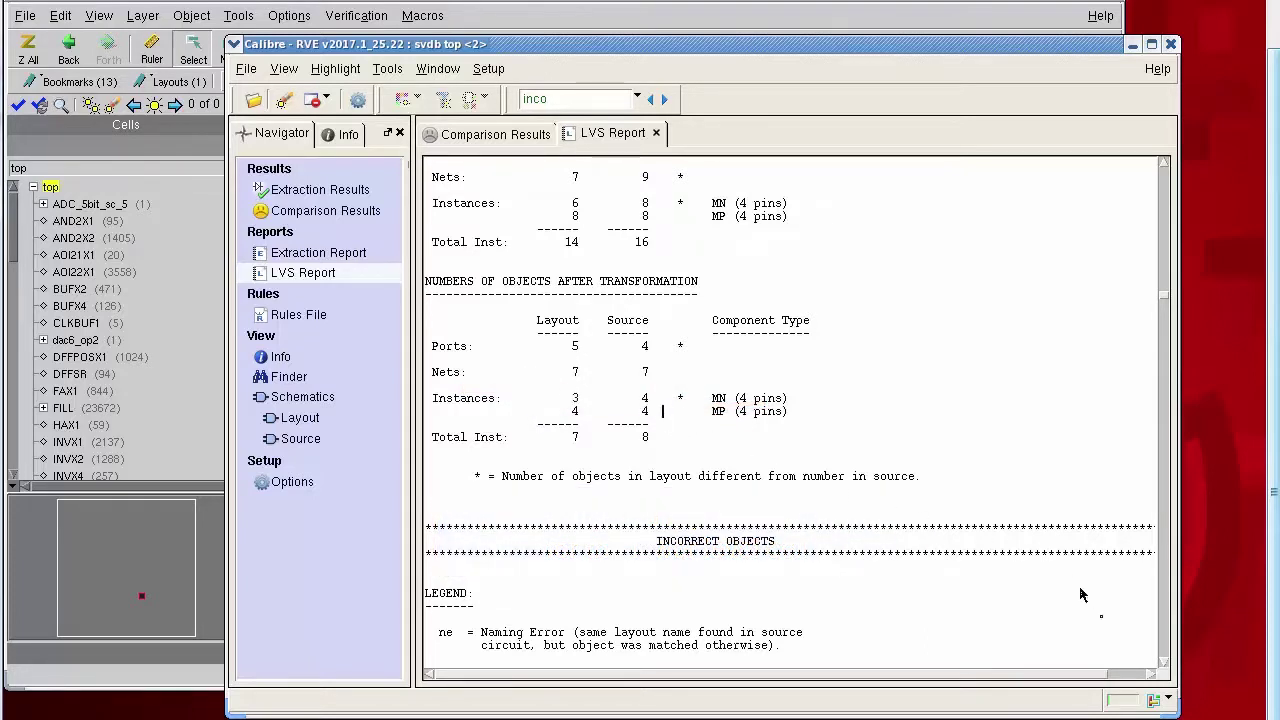
{"action": "scroll", "coordinate": [1167, 647], "scroll_direction": "down", "scroll_amount": 9}
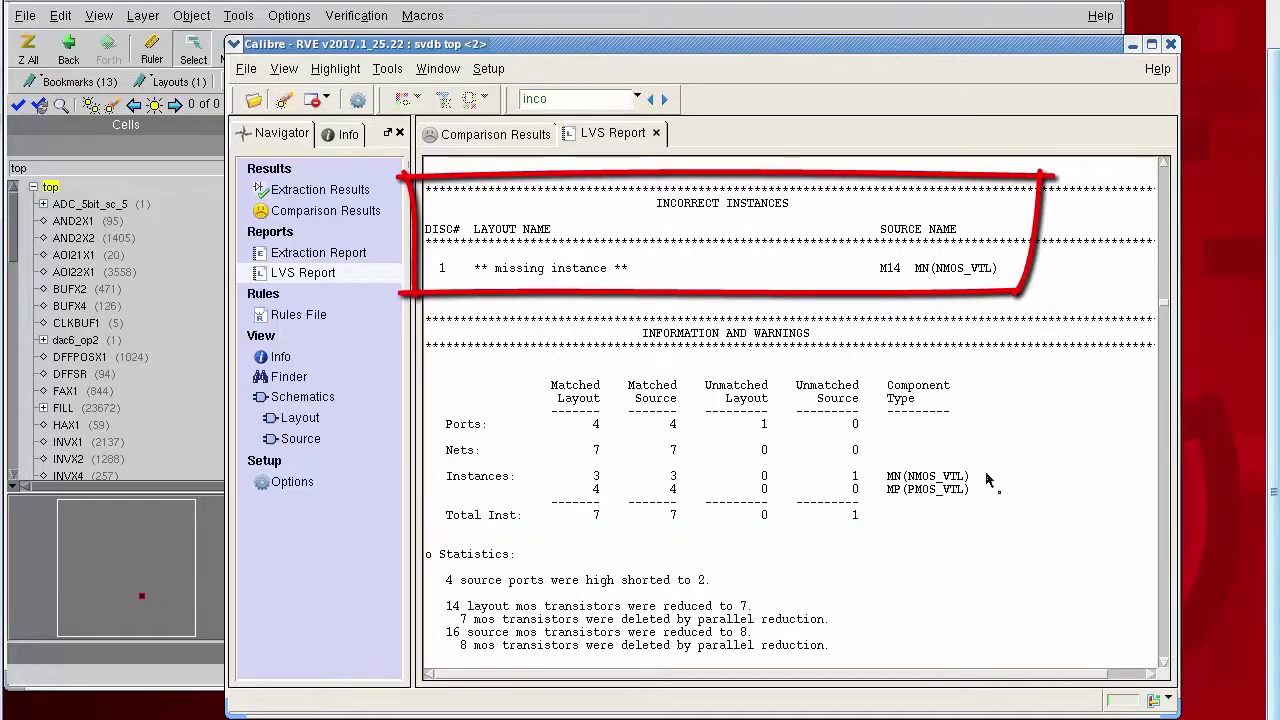
Advance to the top-level cell comparison results and compare the layout and source instance numbers after transformation
{"action": "left_click", "coordinate": [665, 100]}
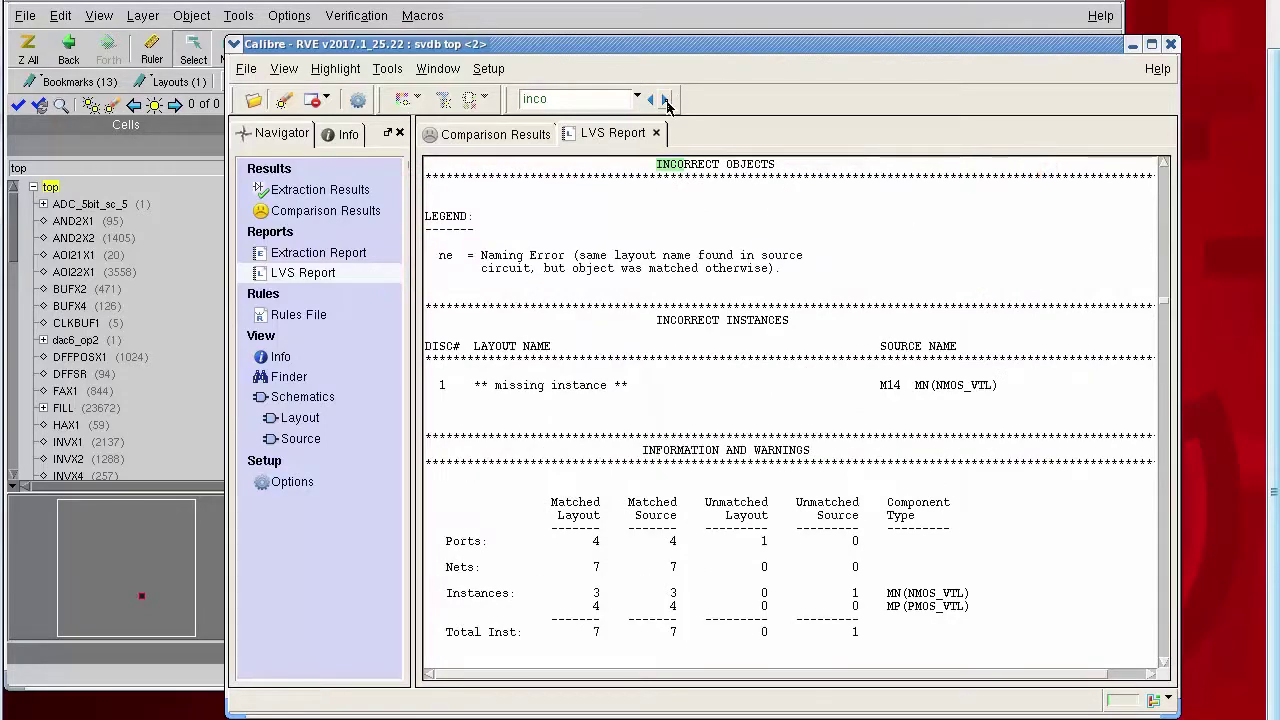
{"action": "left_click", "coordinate": [665, 100]}
{"action": "left_click", "coordinate": [665, 100]}
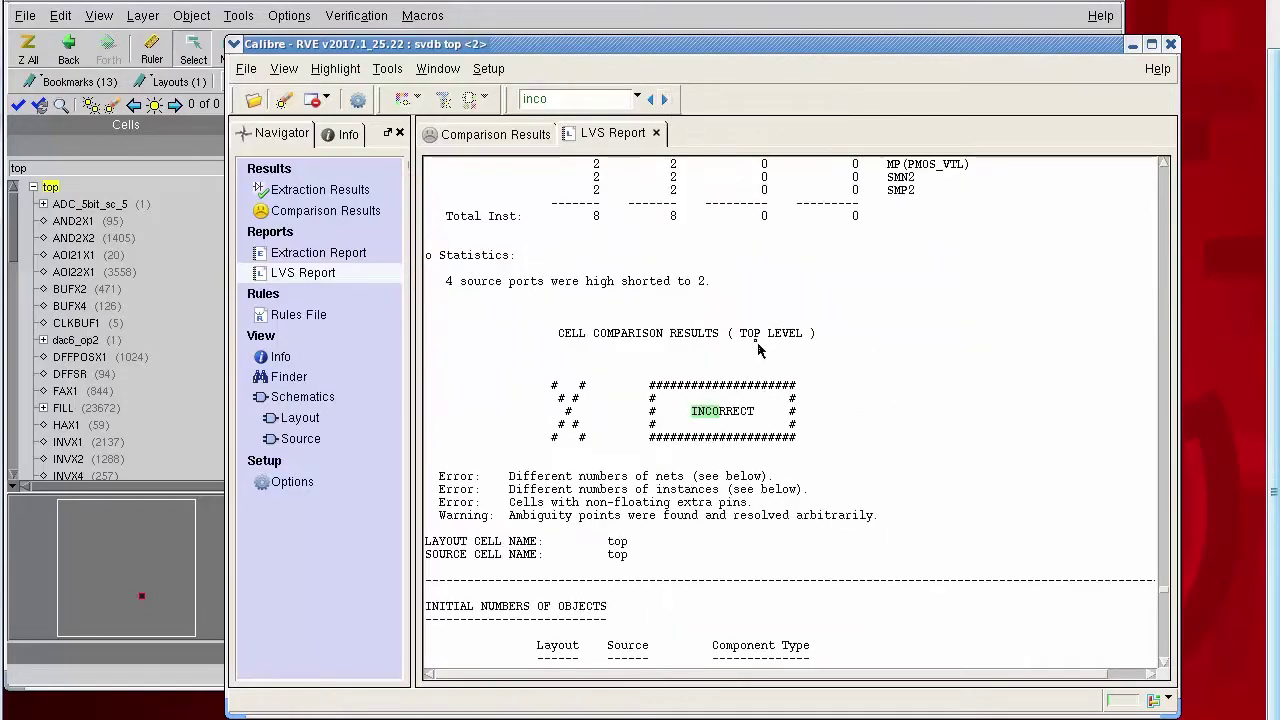
{"action": "left_click", "coordinate": [1168, 648]}
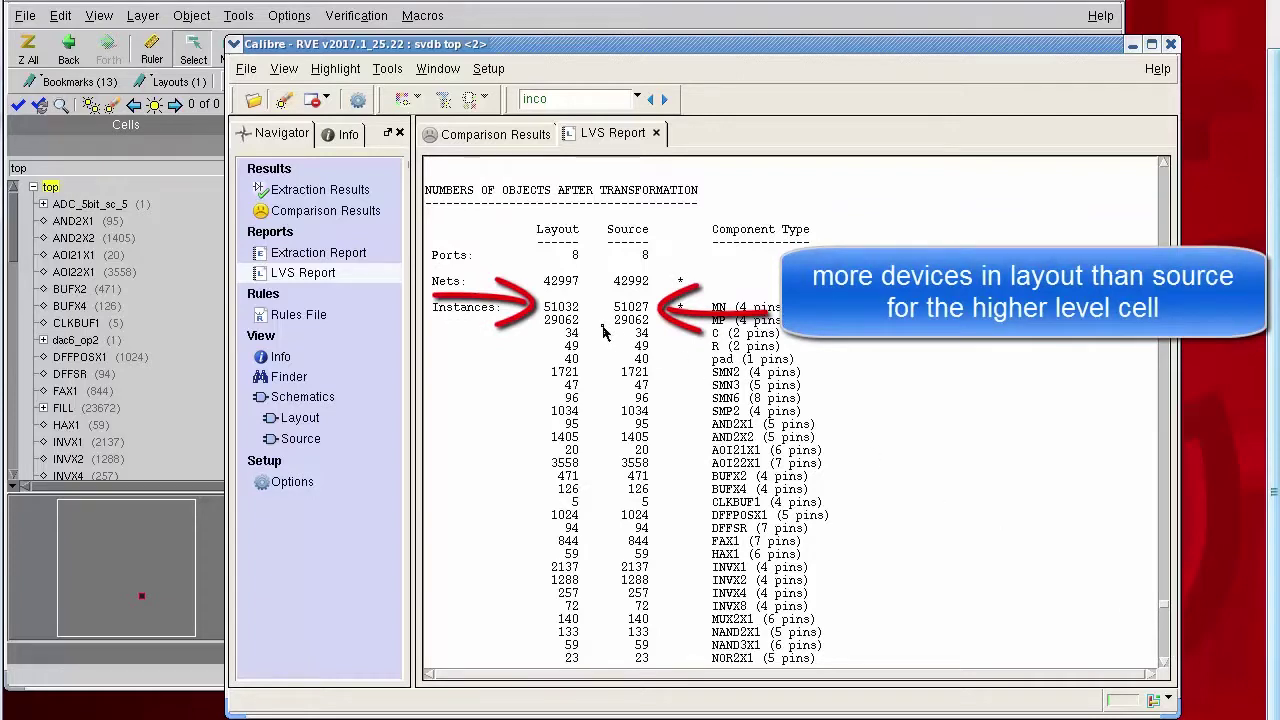
{"action": "left_click_drag", "start_coordinate": [538, 309], "coordinate": [663, 312]}
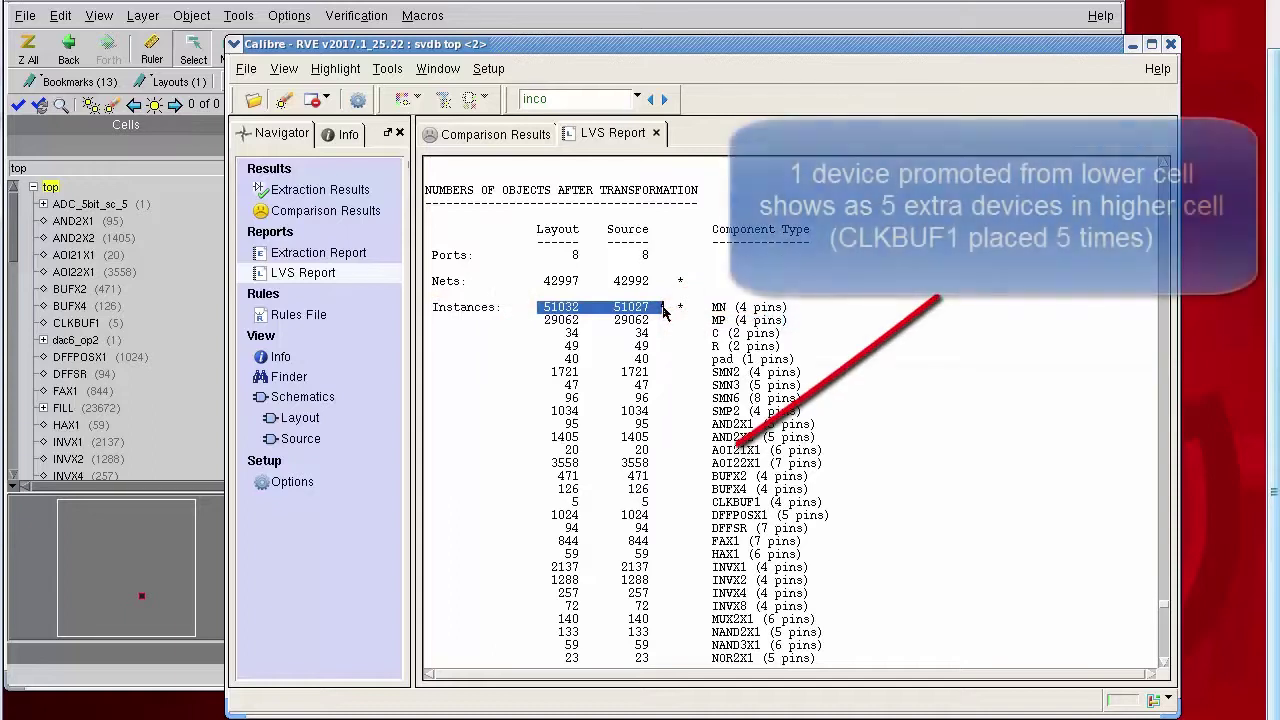
{"action": "left_click", "coordinate": [684, 388]}
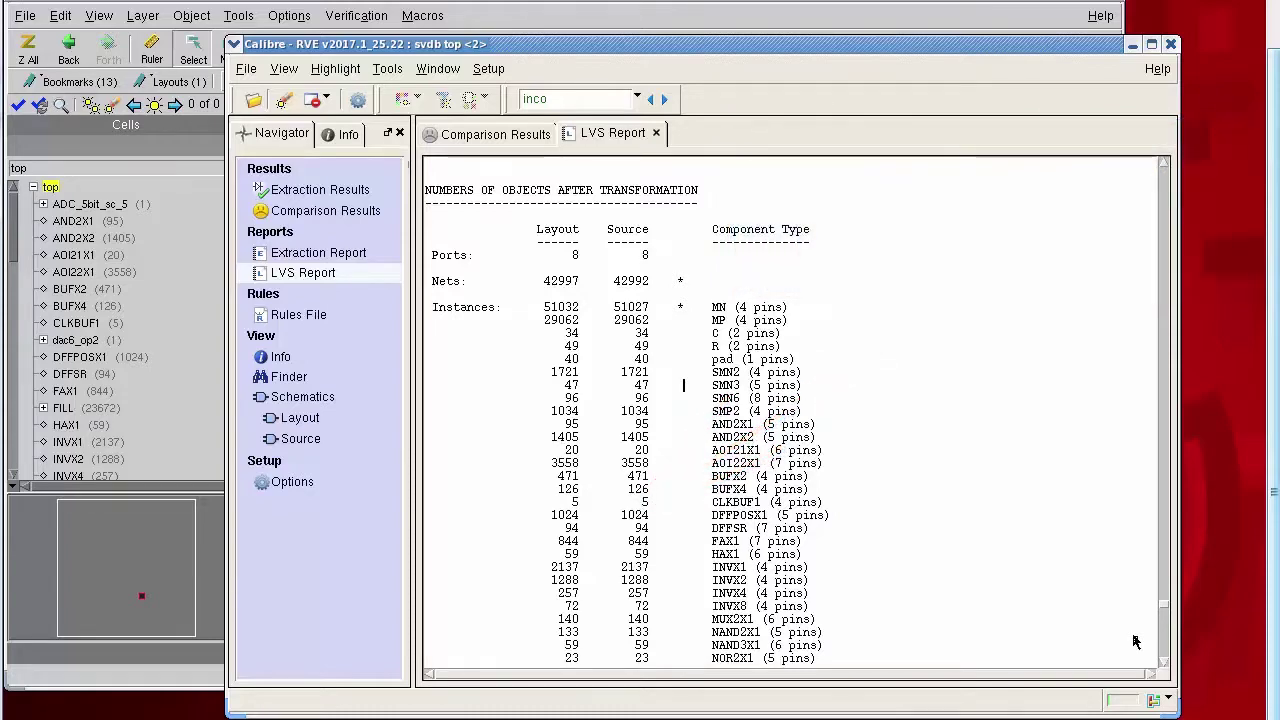
{"action": "left_click", "coordinate": [1166, 655]}
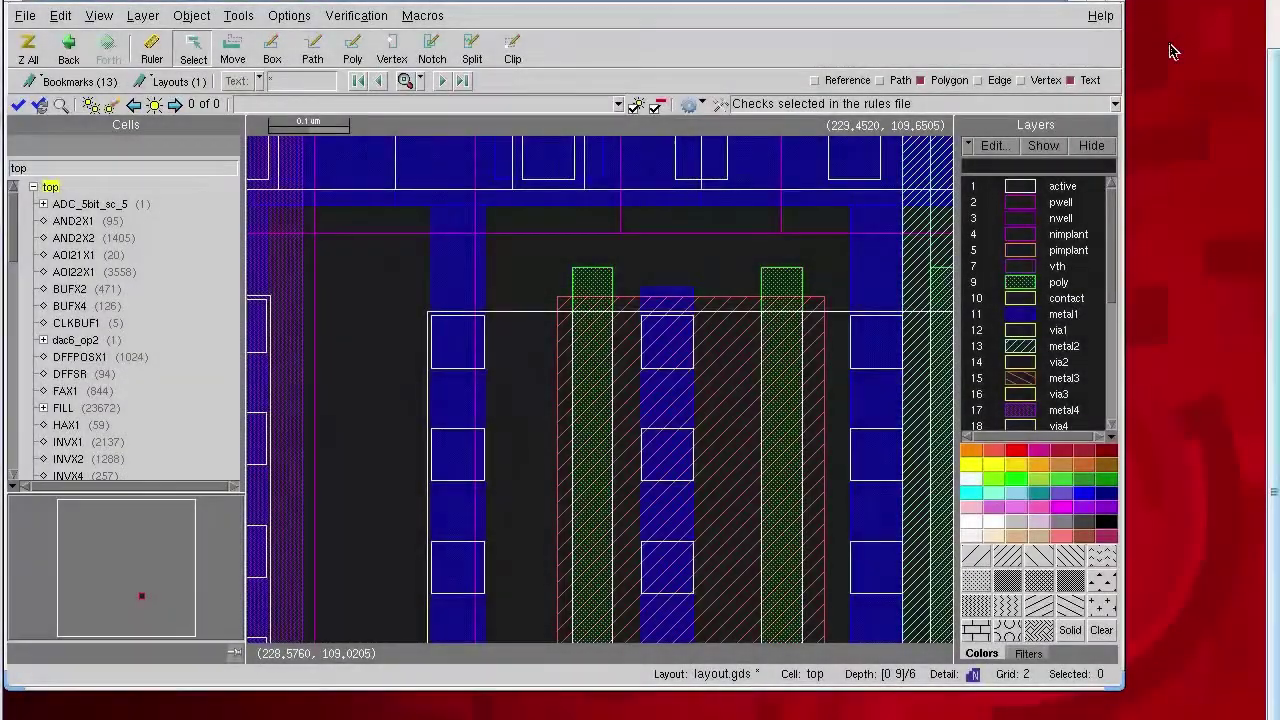
Open the nmLVS run setup from the layout viewer, enable LVS Options, and show the included rules settings
{"action": "left_click", "coordinate": [350, 16]}
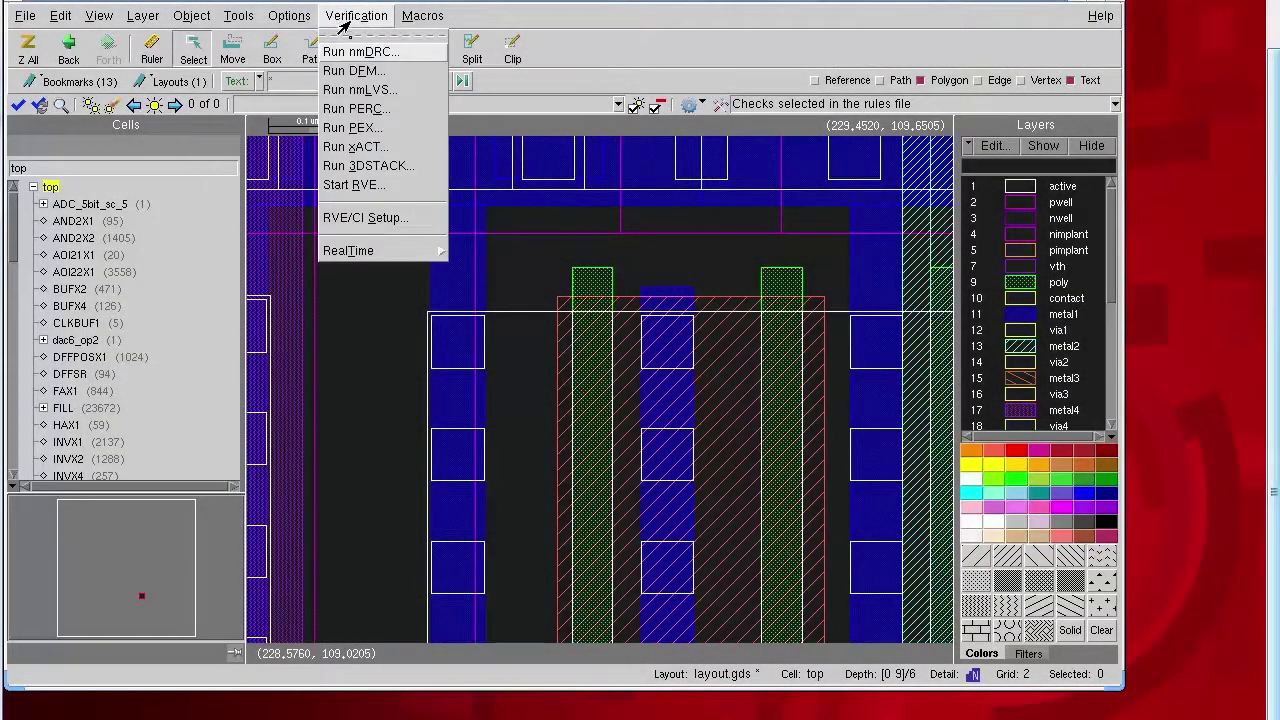
{"action": "left_click", "coordinate": [362, 89]}
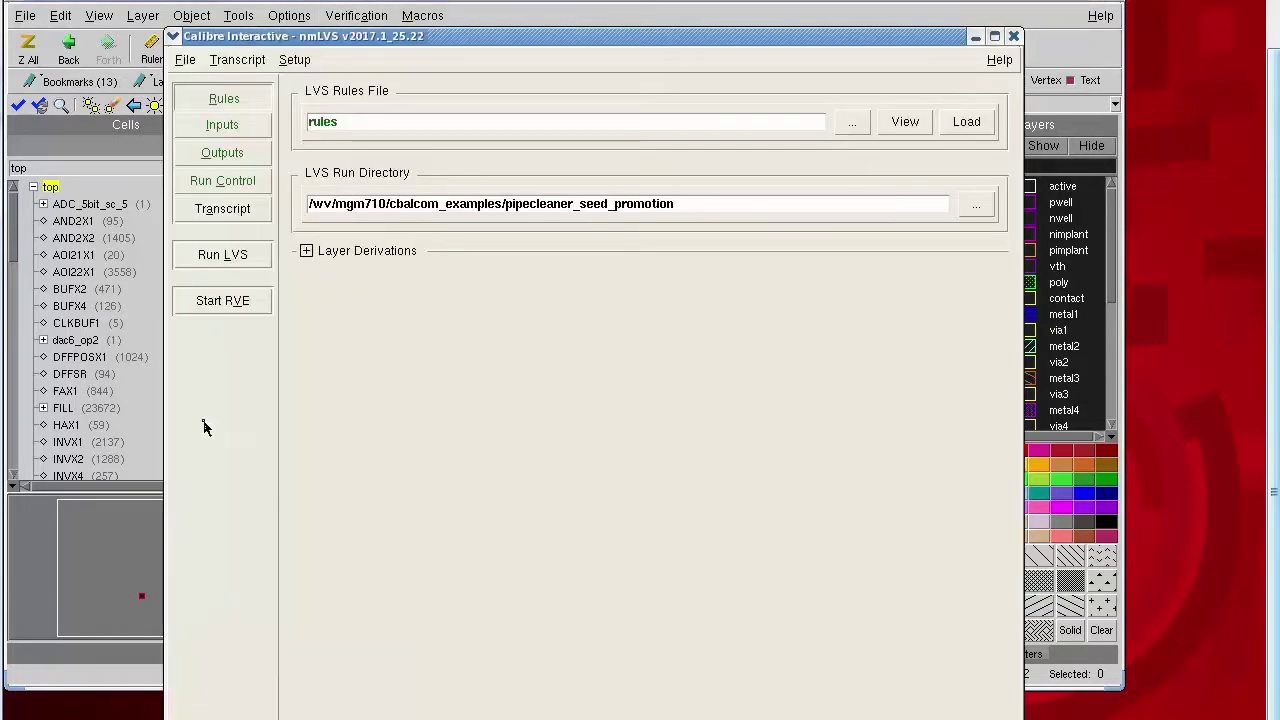
{"action": "left_click", "coordinate": [294, 62]}
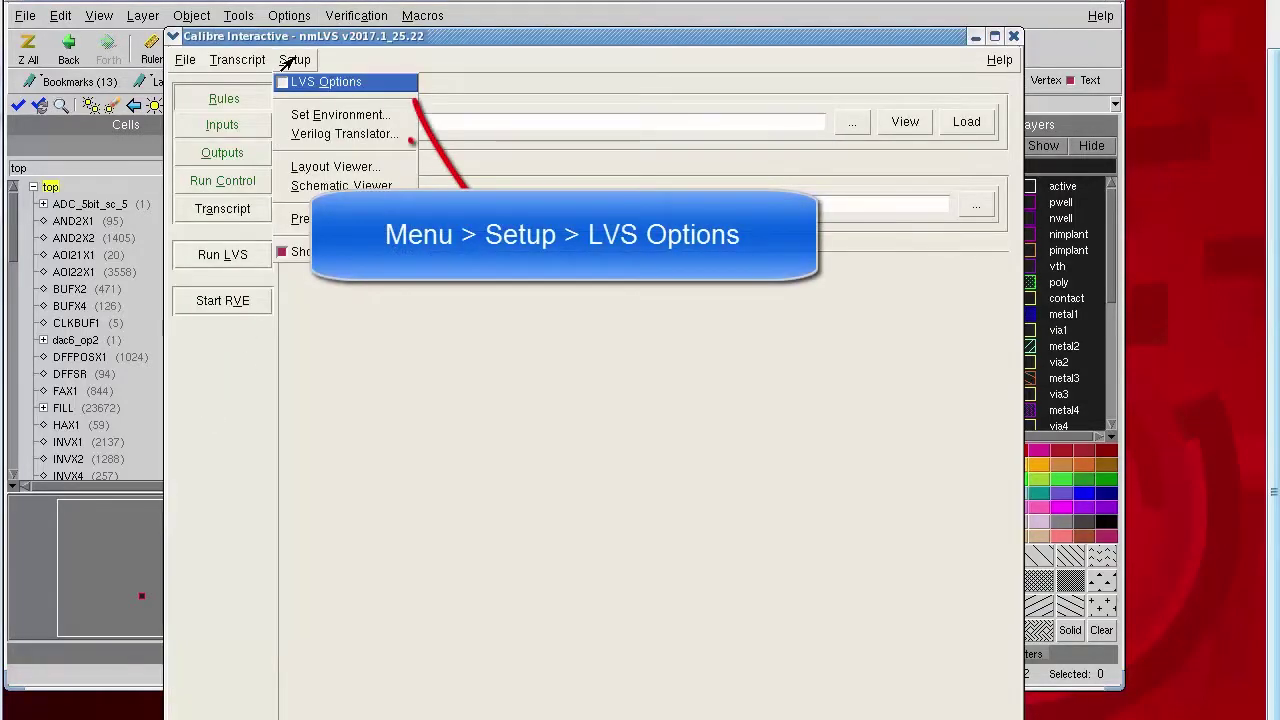
{"action": "left_click", "coordinate": [290, 82]}
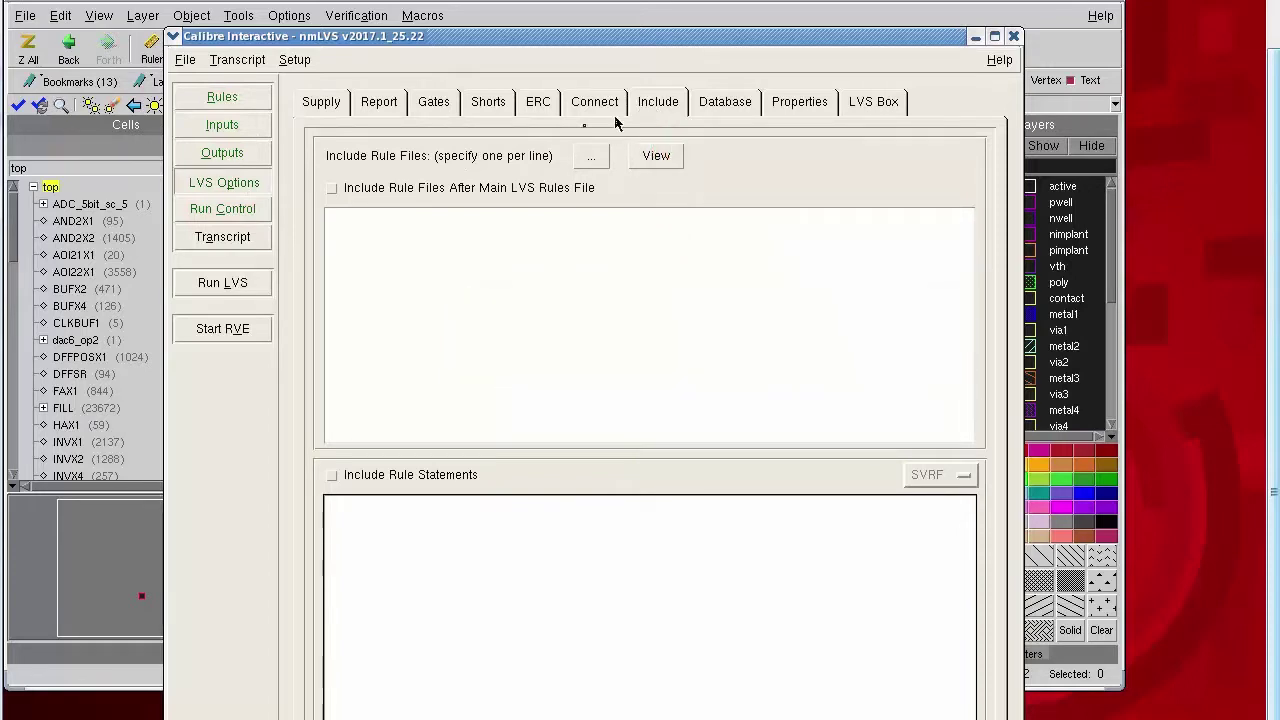
Include the SVRF rule statement "LVS PUSH DEVICES SEPARATE PROPERTIES YES" and run LVS
{"action": "left_click", "coordinate": [332, 476]}
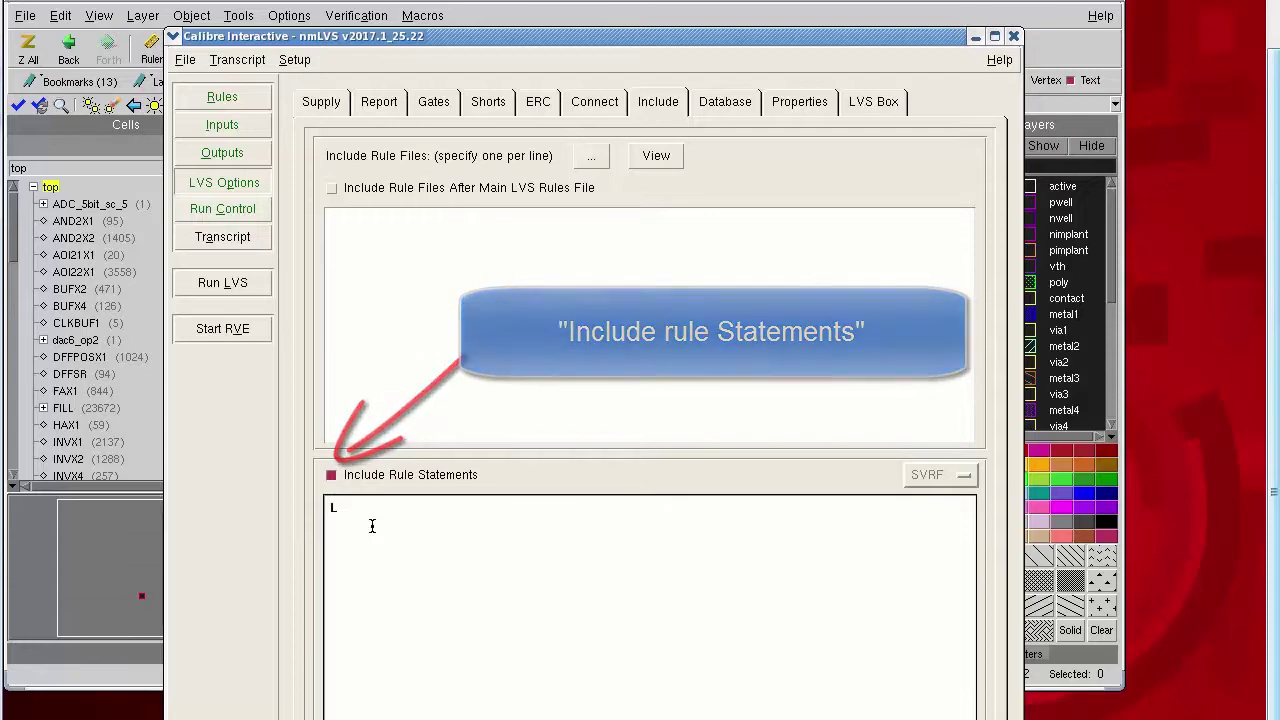
{"action": "type", "text": "LVS PUSH DEV"}
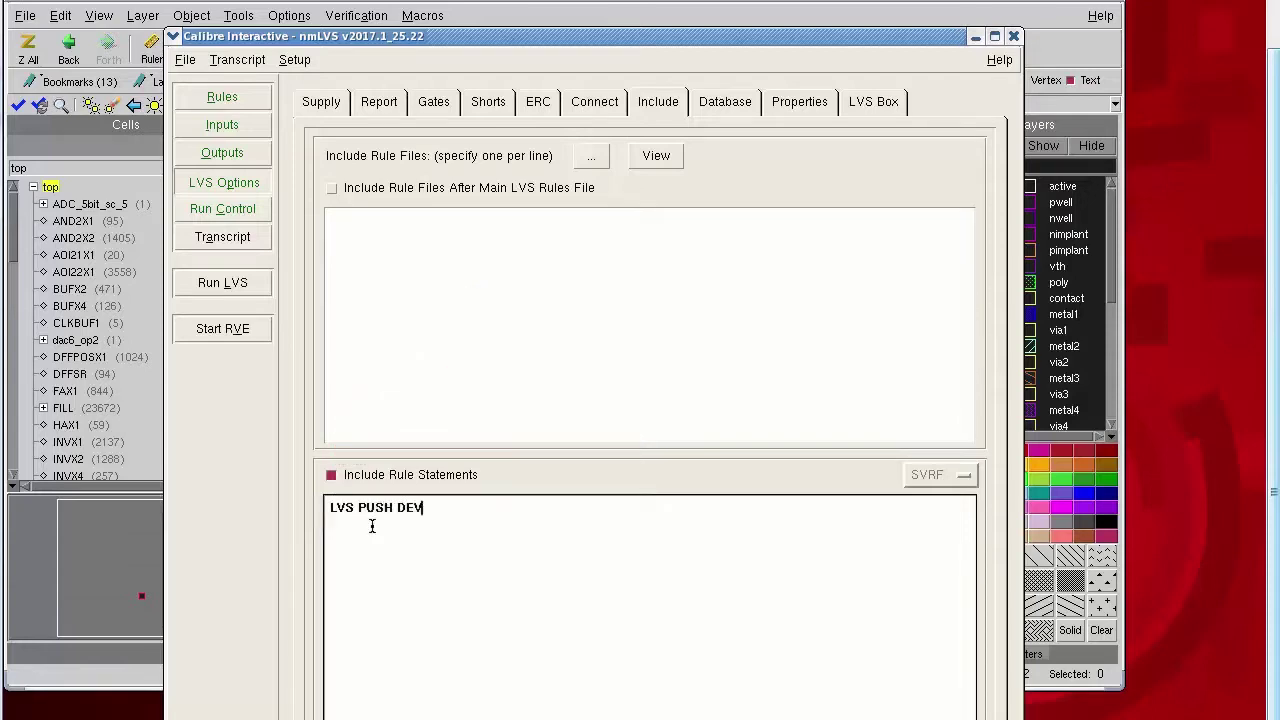
{"action": "type", "text": "ICES SE"}
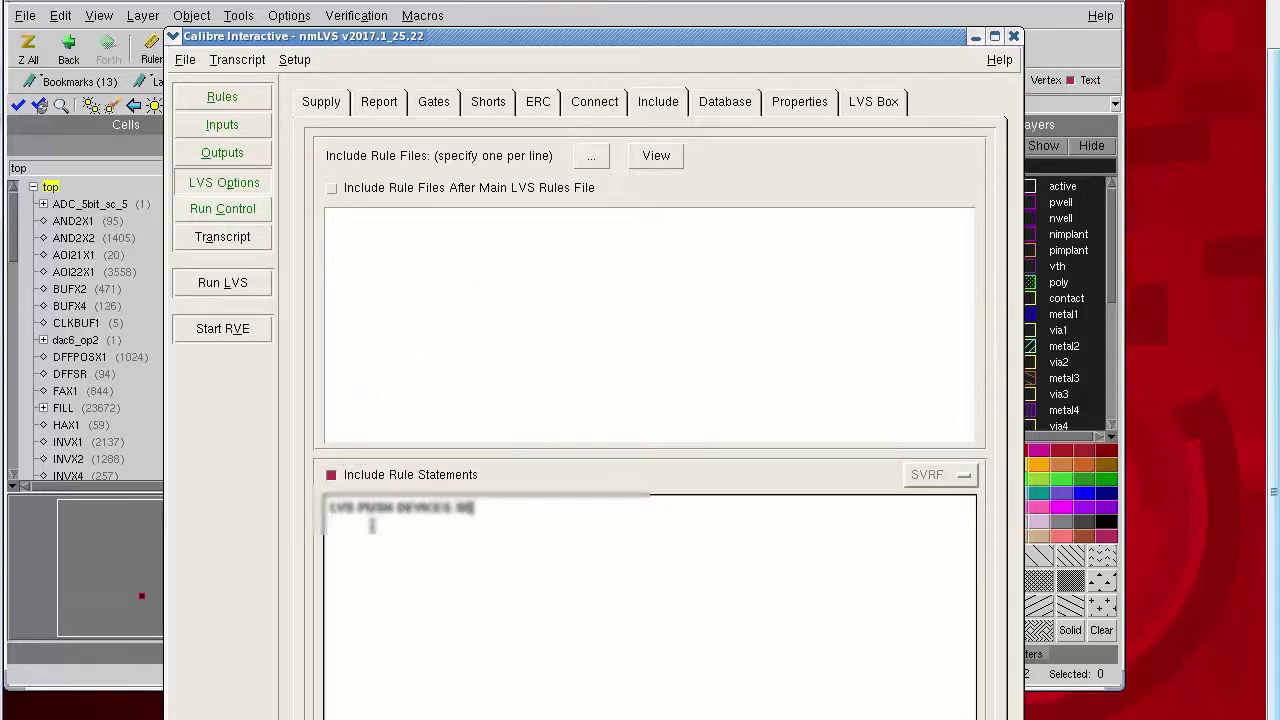
{"action": "type", "text": "PARATE PROPERTIE"}
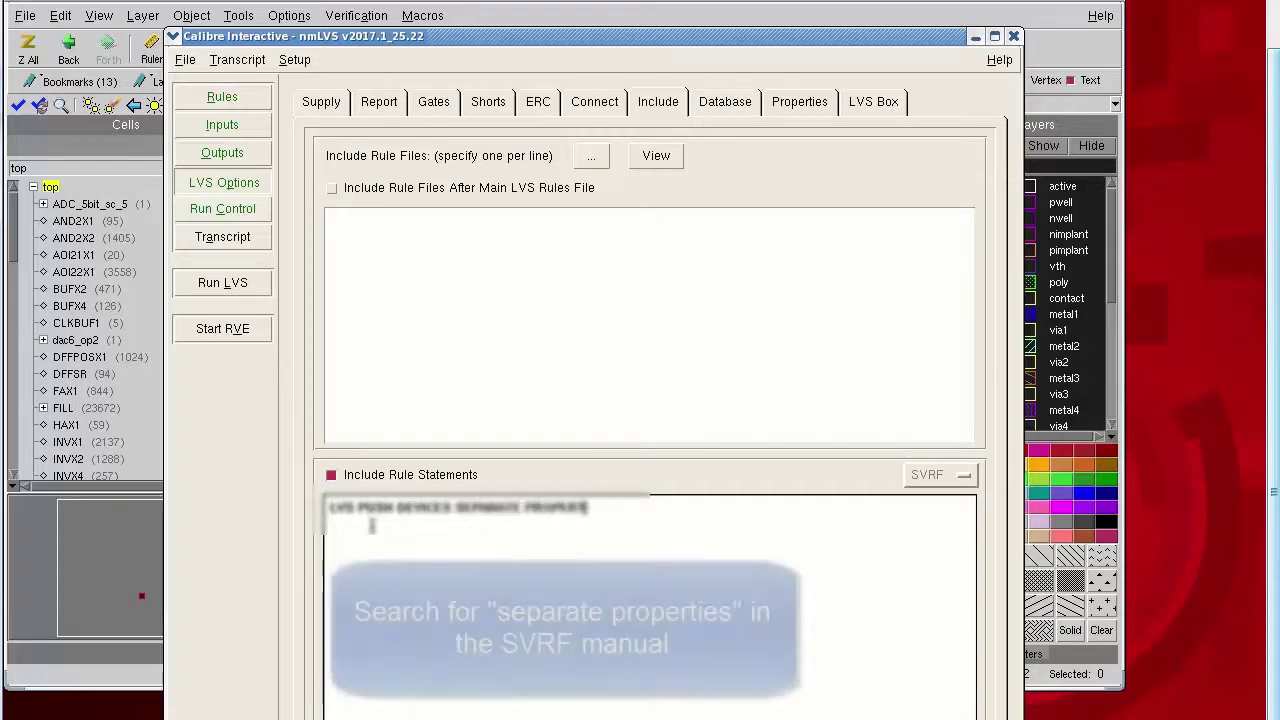
{"action": "type", "text": "S Y"}
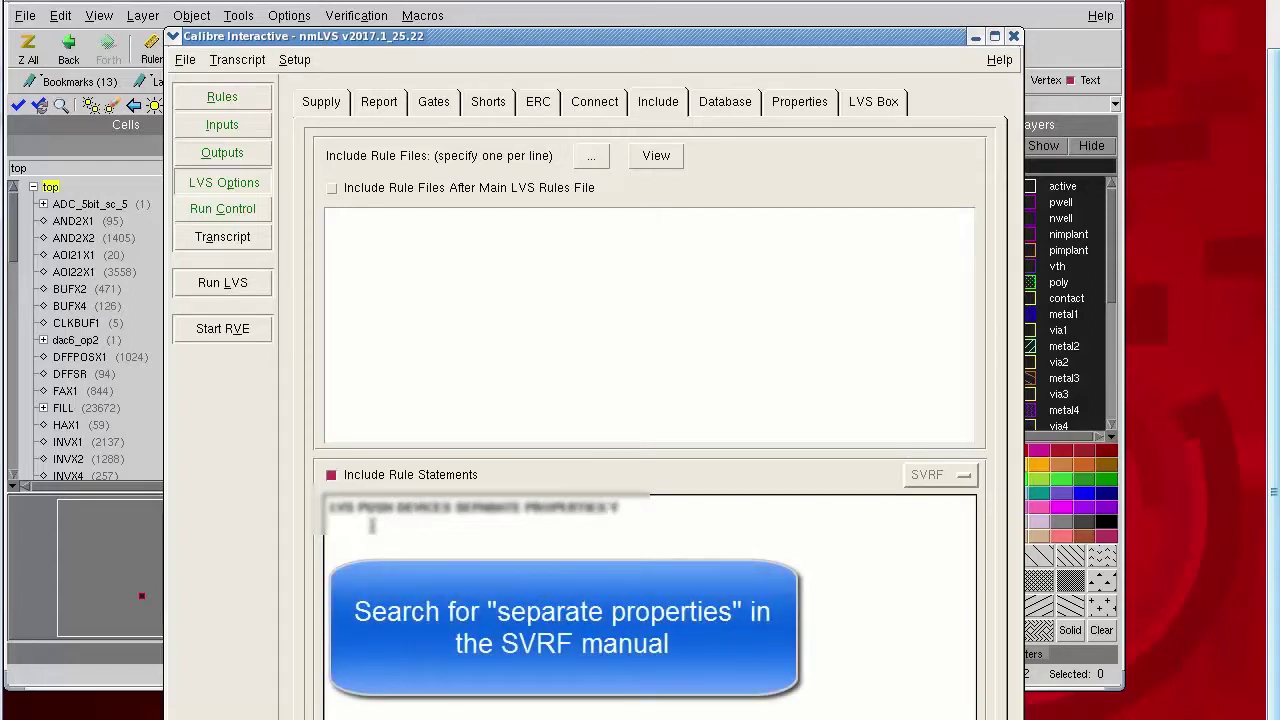
{"action": "type", "text": "ES"}
{"action": "left_click", "coordinate": [238, 284]}
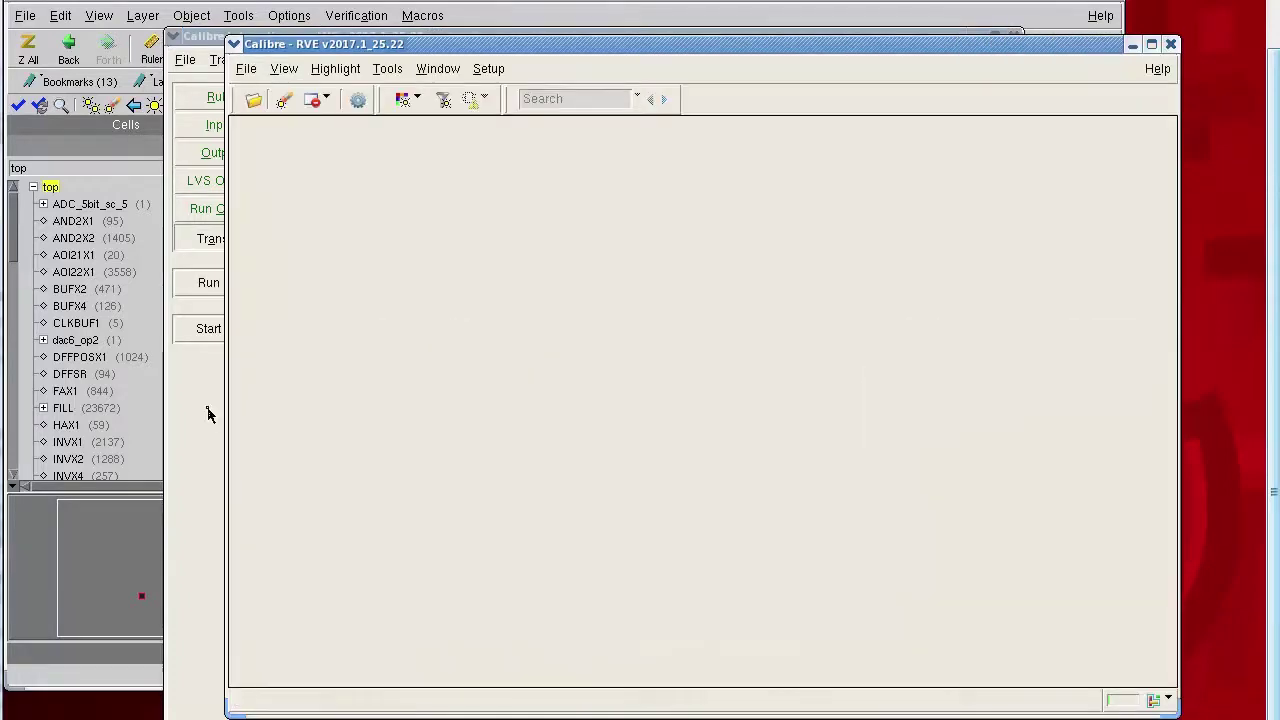